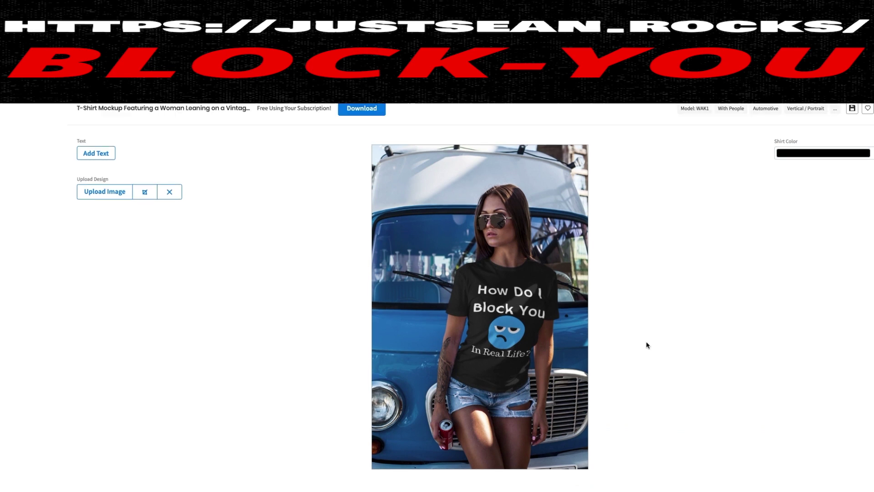
Scroll the Sites list to find the published 'How Do I Block You In Real Life?' site card
scroll(652, 346, down, 1)
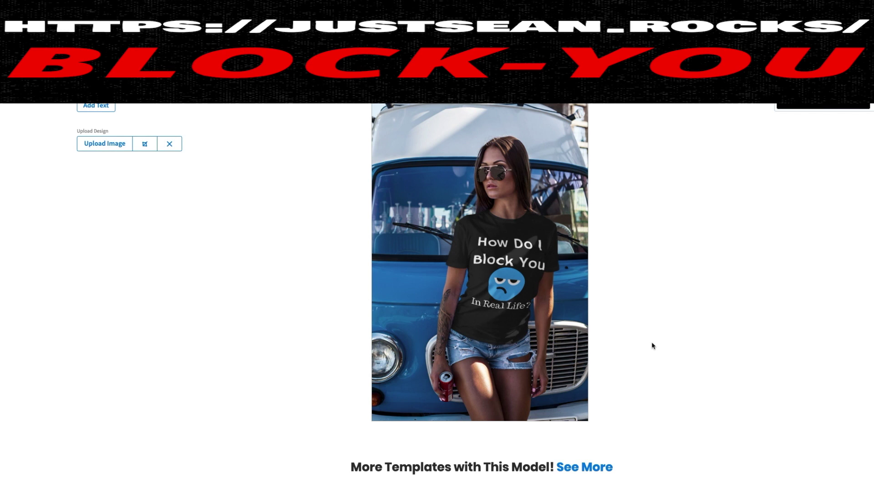
scroll(674, 372, up, 1)
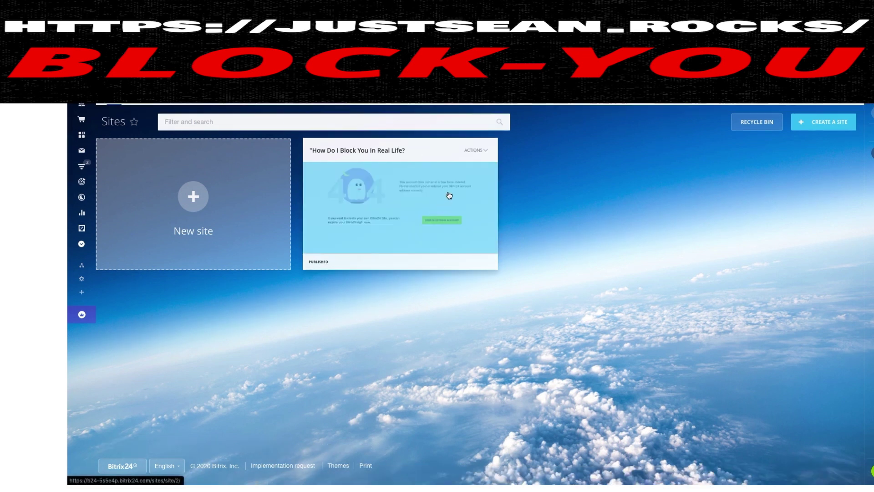
Open the site in the editor and inspect the cover block's EDIT panel and ACTIONS menu
click(405, 187)
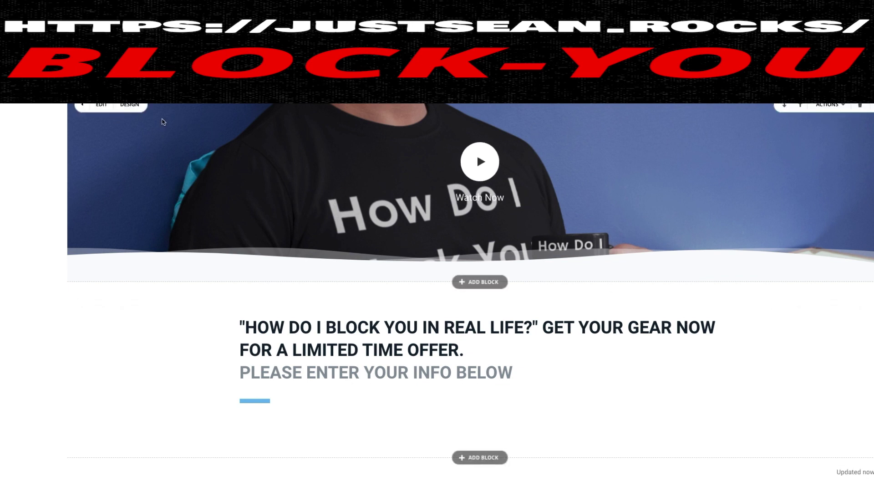
click(101, 104)
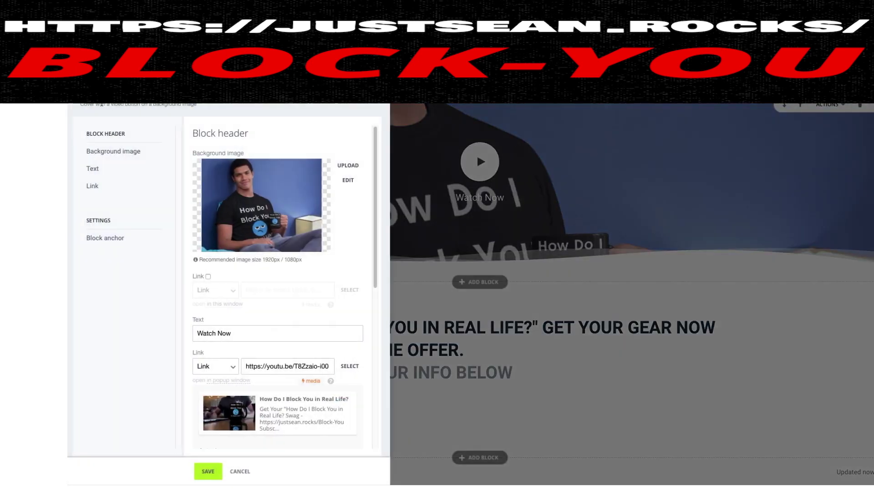
key(Escape)
click(825, 105)
click(356, 135)
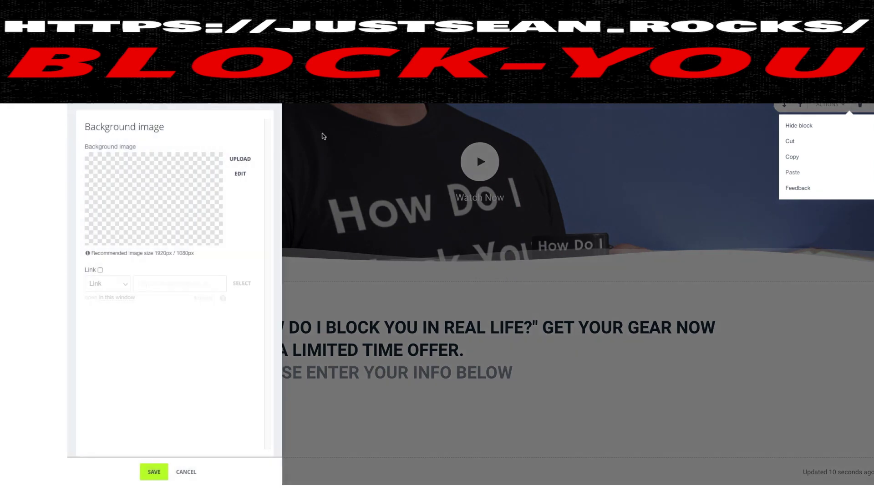
click(365, 133)
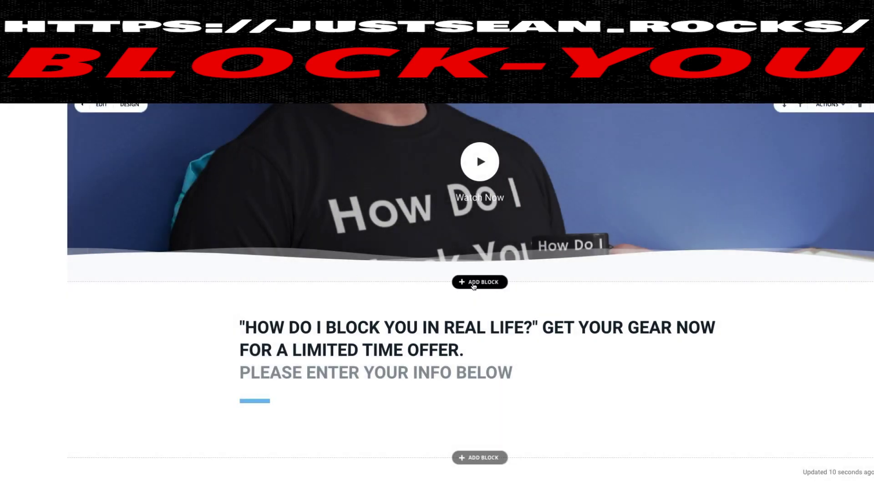
Browse the ADD BLOCK library and close it without adding a block
click(457, 280)
scroll(132, 269, down, 3)
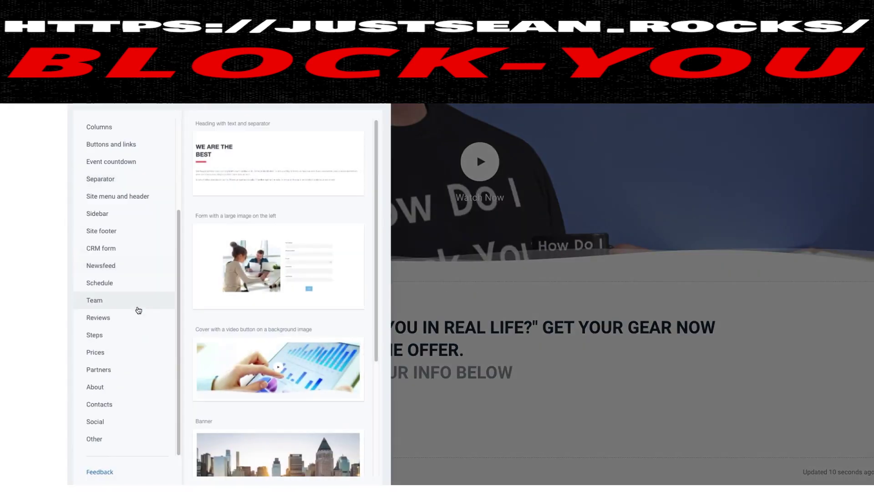
scroll(121, 294, up, 3)
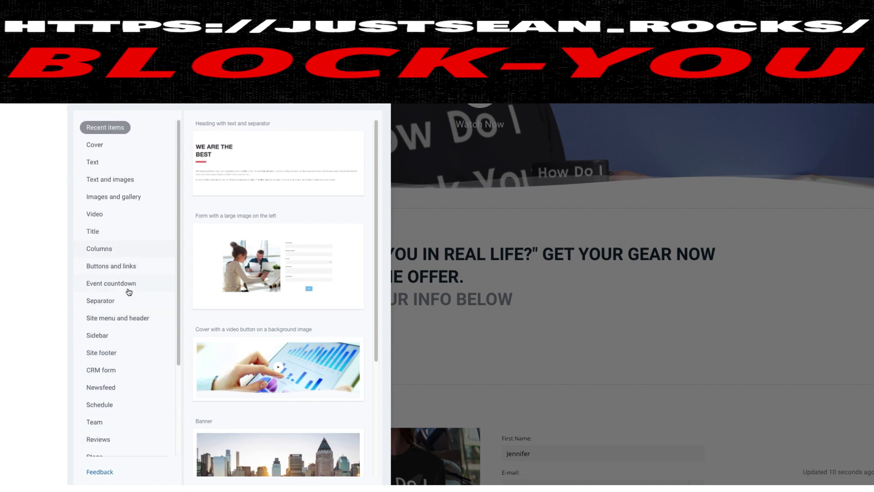
click(655, 326)
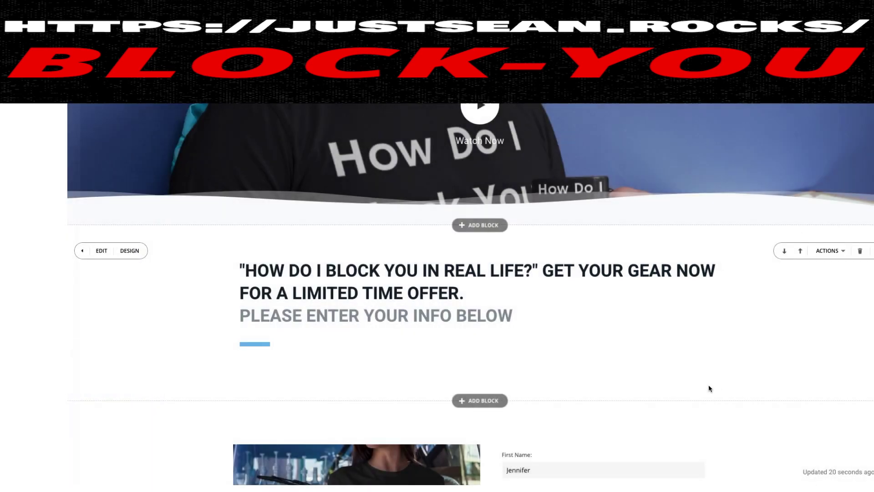
scroll(476, 153, up, 2)
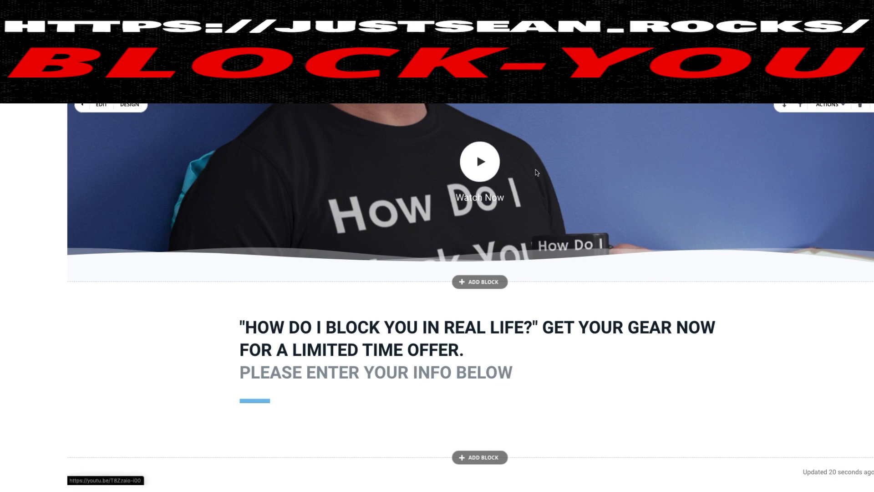
click(483, 172)
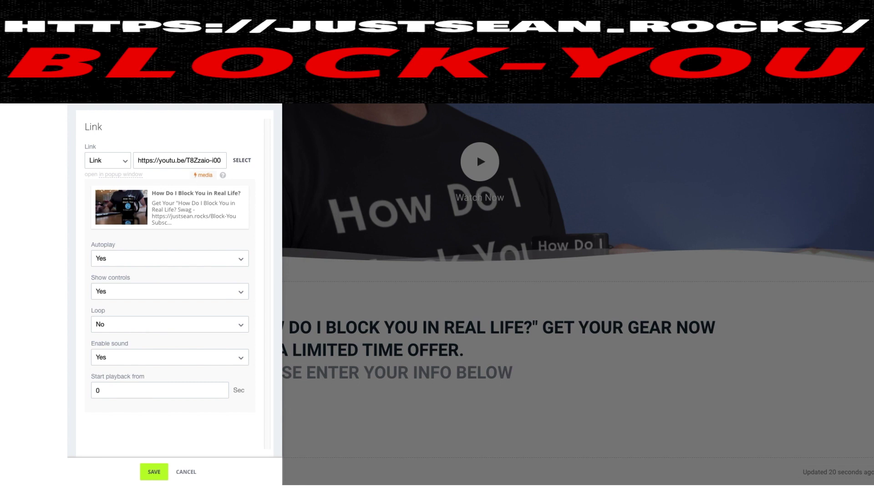
key(Escape)
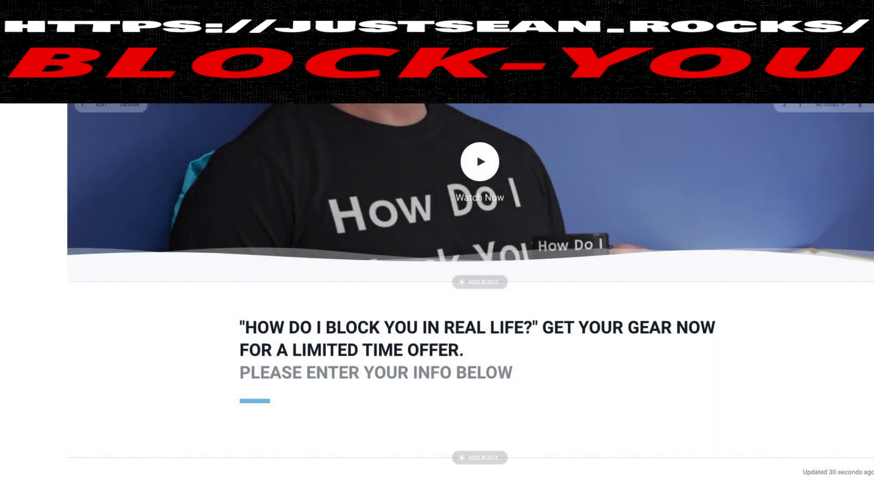
scroll(421, 267, down, 5)
scroll(421, 267, up, 5)
scroll(421, 267, down, 5)
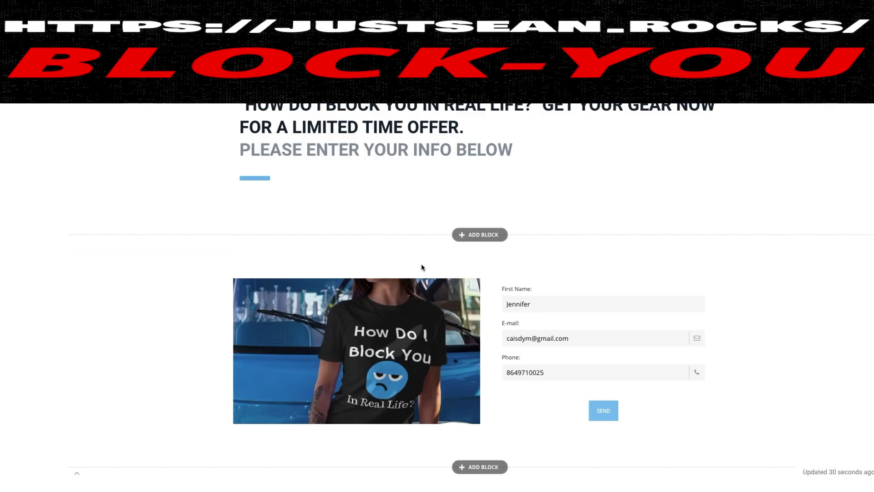
scroll(593, 272, up, 4)
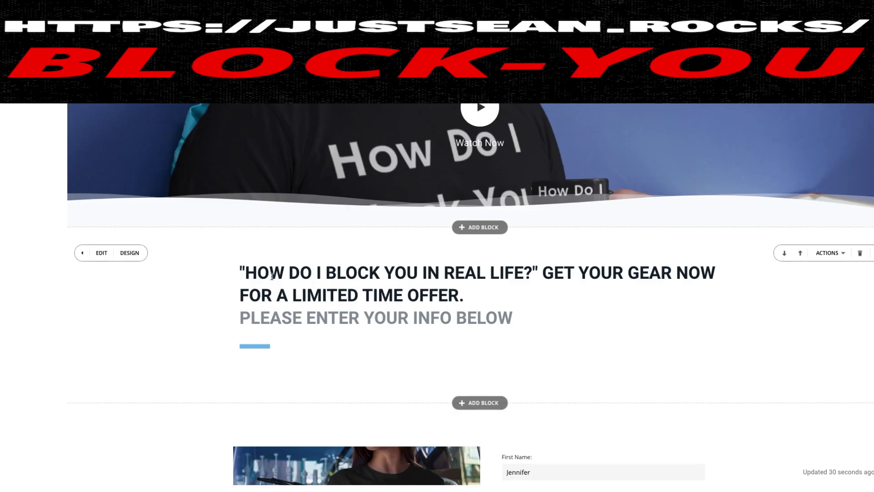
scroll(427, 313, down, 4)
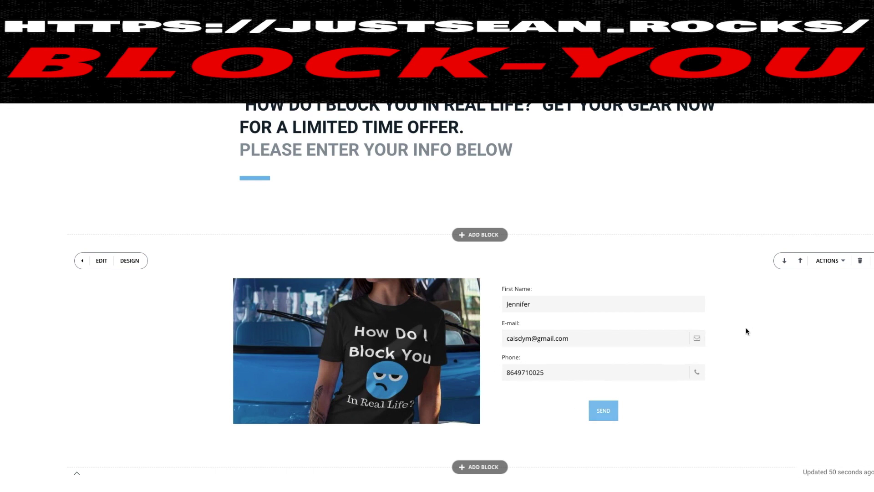
Remove the stray letter 'w' from the sign-up form's First Name field
click(689, 297)
text(w)
click(599, 297)
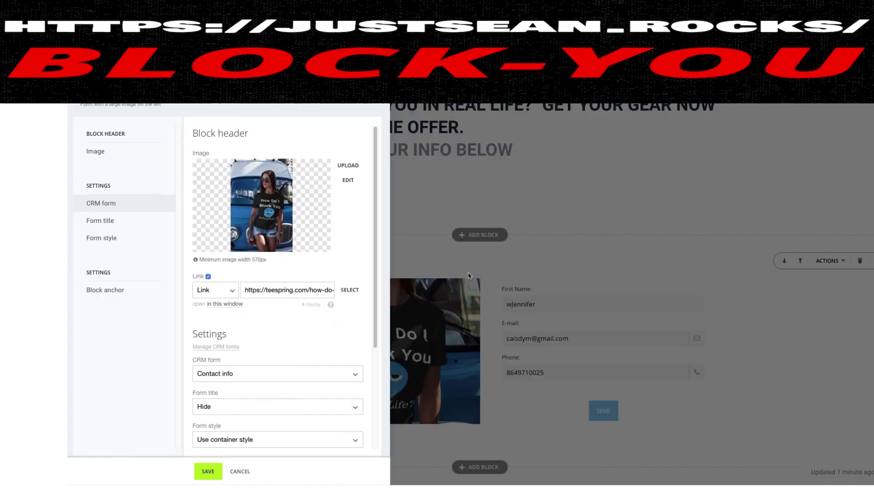
click(599, 298)
click(510, 305)
key(BackSpace)
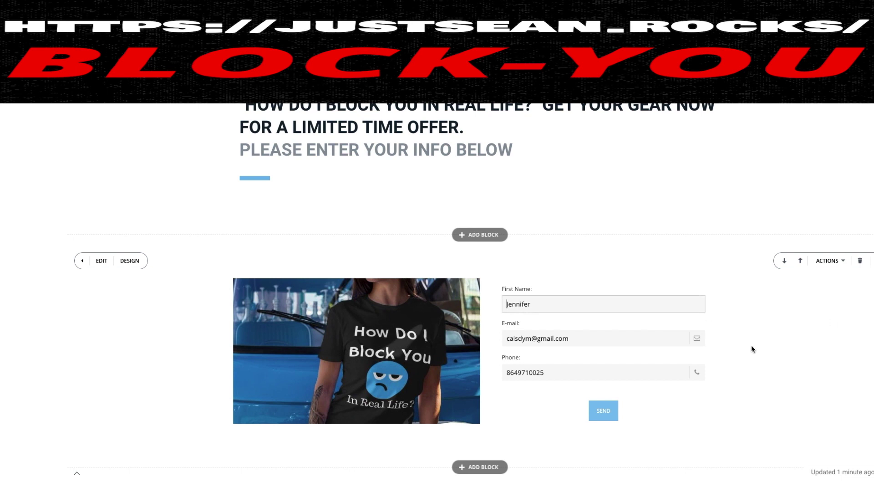
Jump to the form block's CRM form settings and go to Manage CRM forms
click(123, 258)
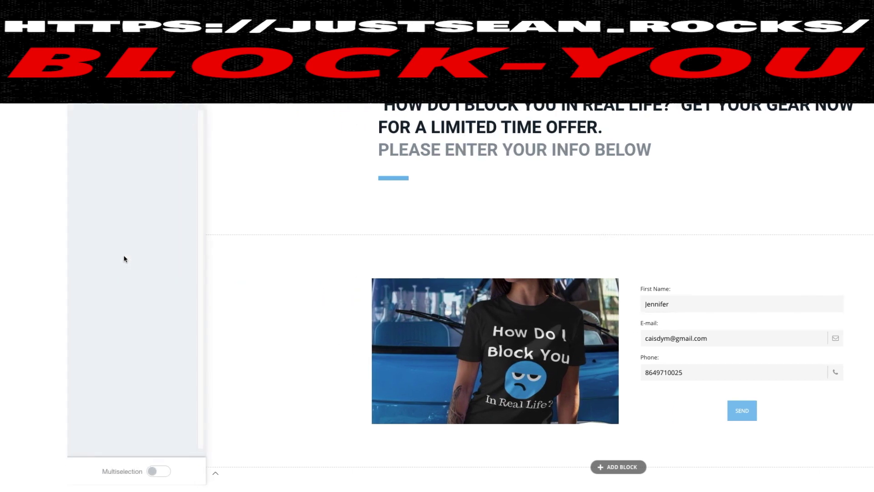
click(191, 104)
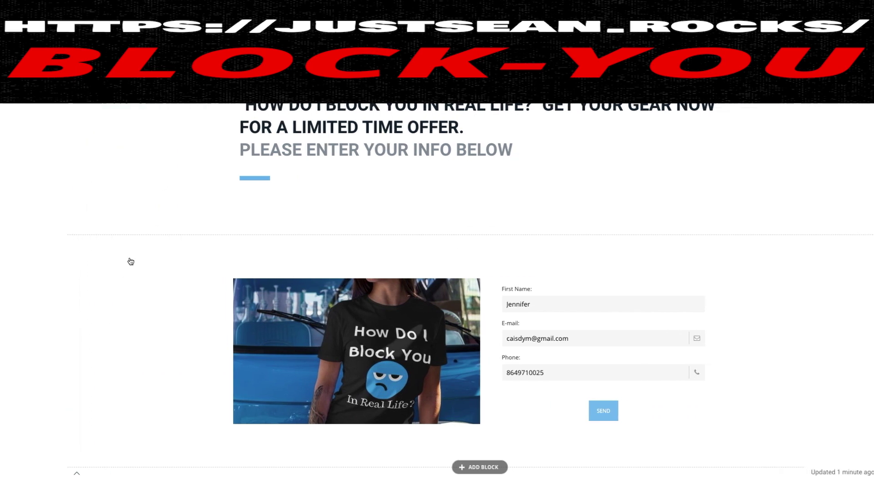
click(103, 262)
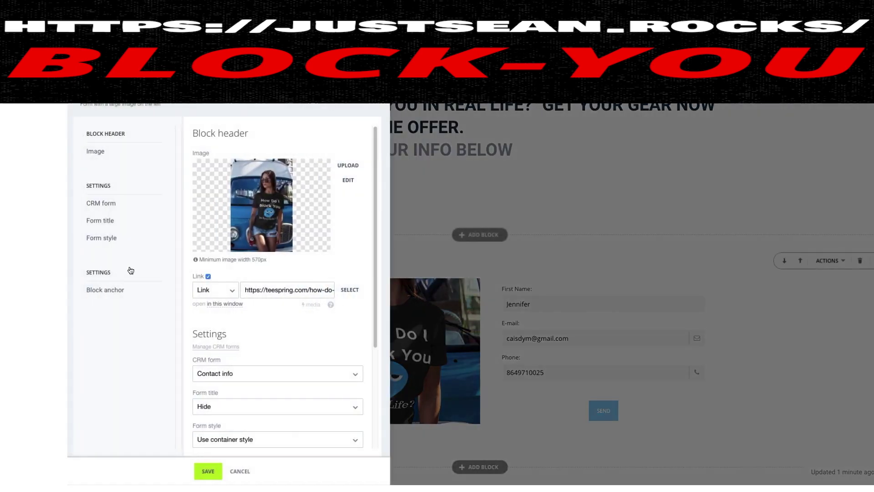
click(114, 207)
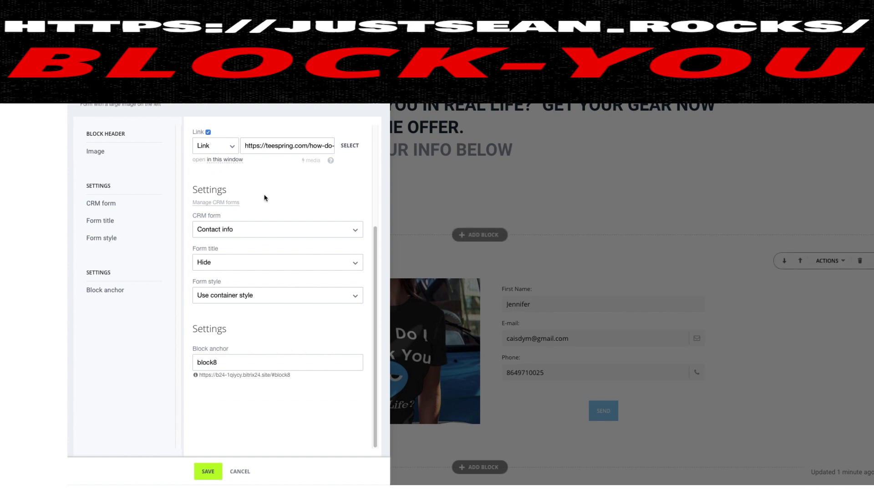
click(231, 206)
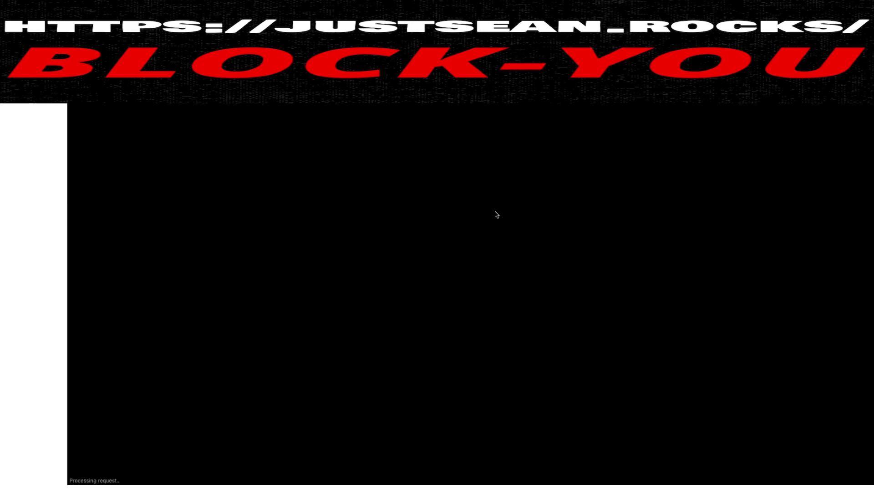
Open the Contact info CRM form and expand the CONTACT fields available to add
scroll(620, 299, down, 3)
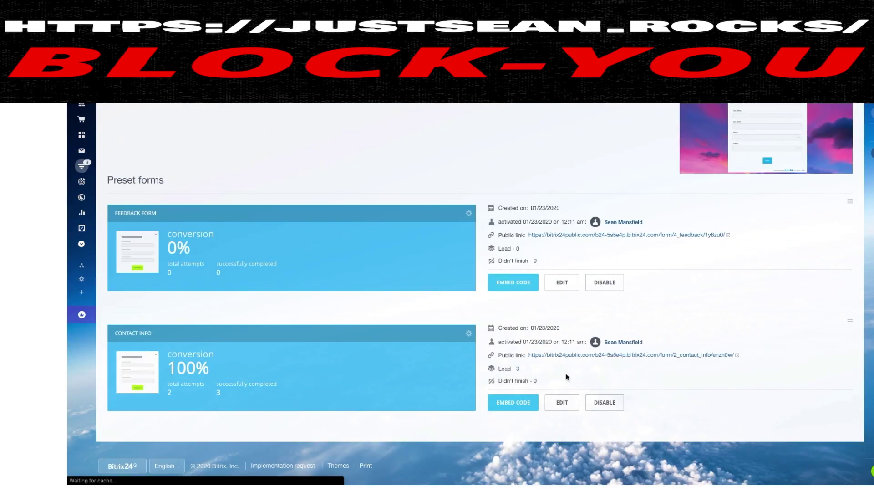
click(569, 406)
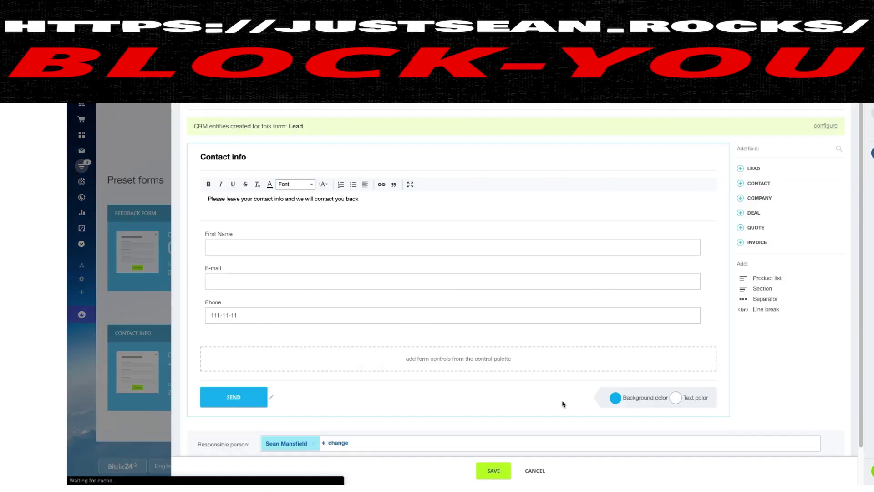
scroll(297, 253, down, 1)
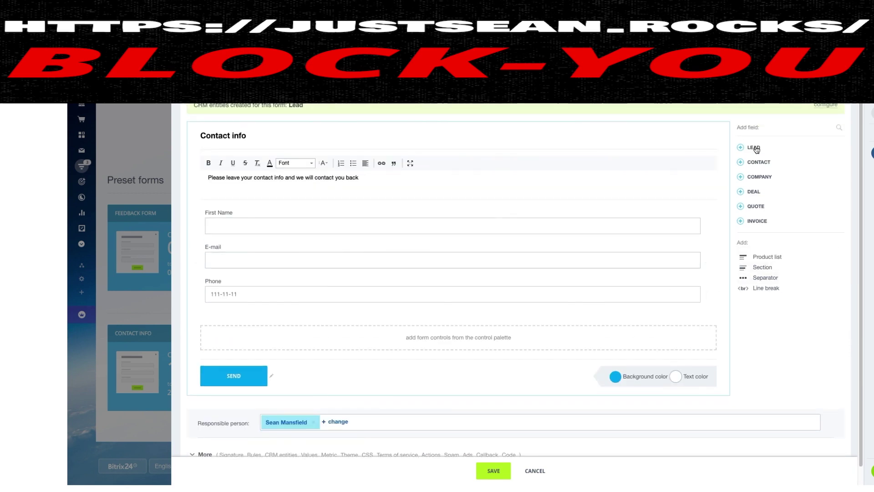
click(757, 163)
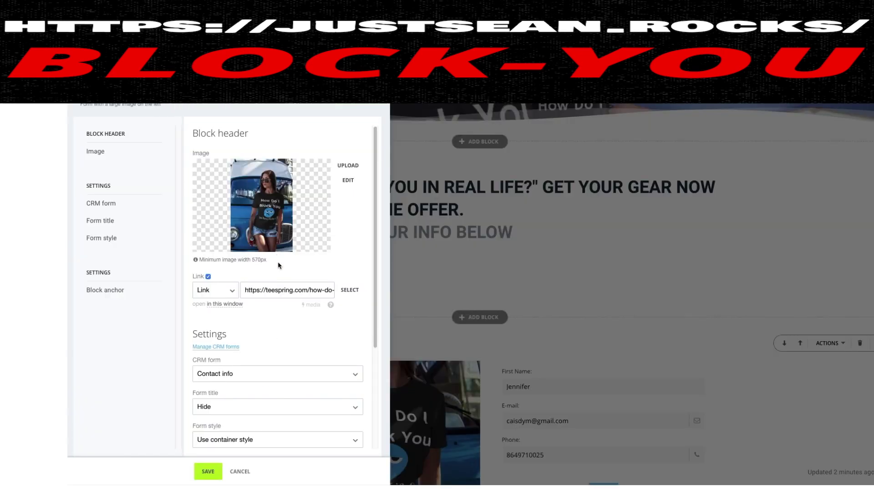
scroll(278, 264, down, 3)
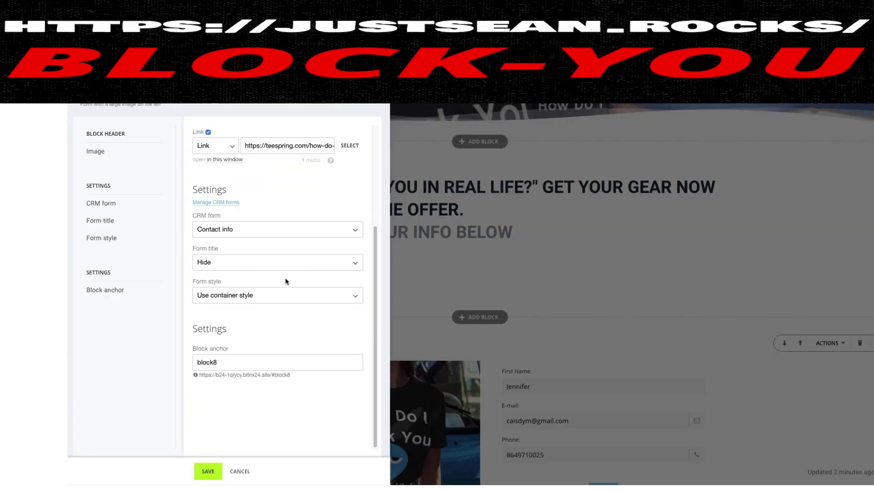
Check the shirt purchase link in the Link URL field, then cancel without saving
scroll(309, 214, up, 3)
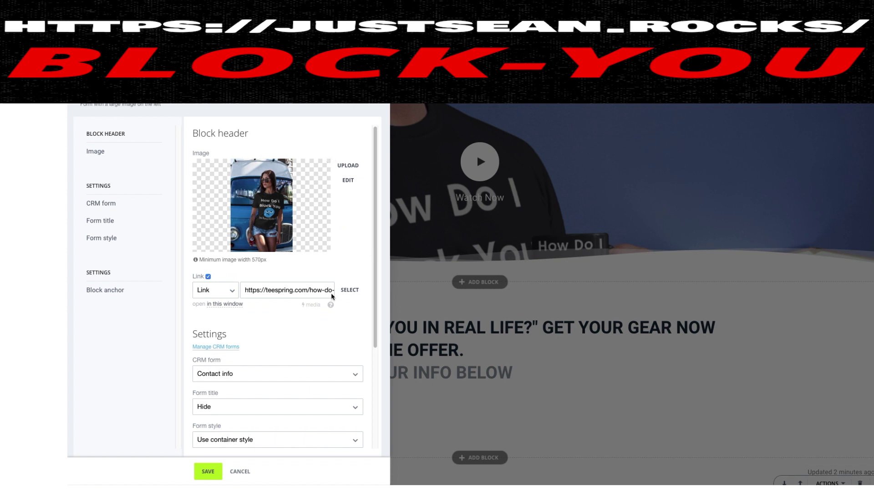
click(269, 292)
drag(246, 291, 307, 292)
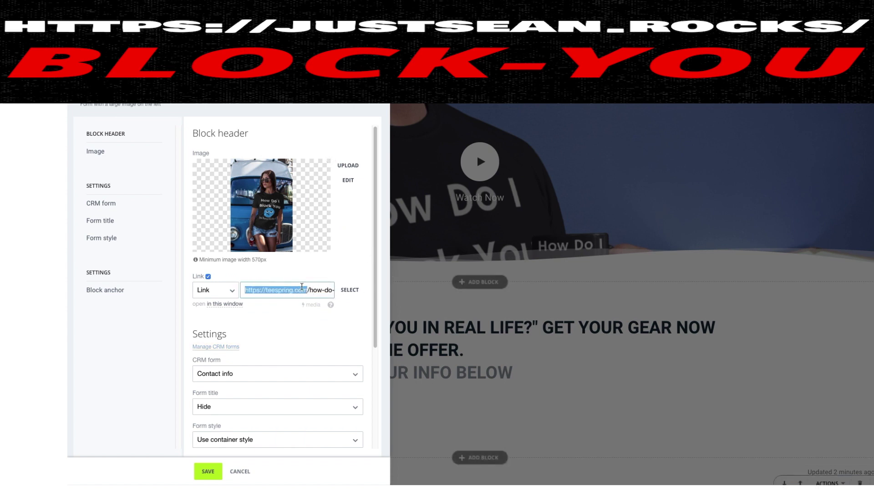
click(240, 472)
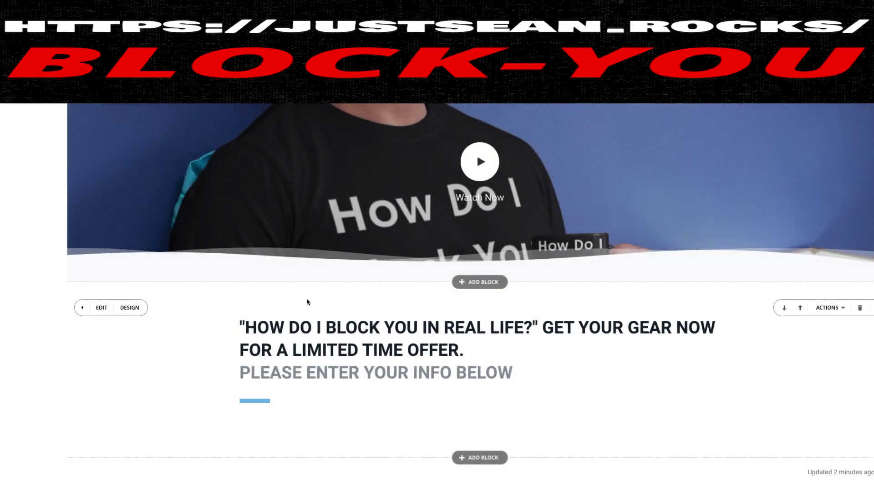
scroll(362, 343, down, 5)
scroll(94, 273, up, 4)
scroll(193, 327, down, 4)
click(487, 234)
scroll(137, 330, down, 3)
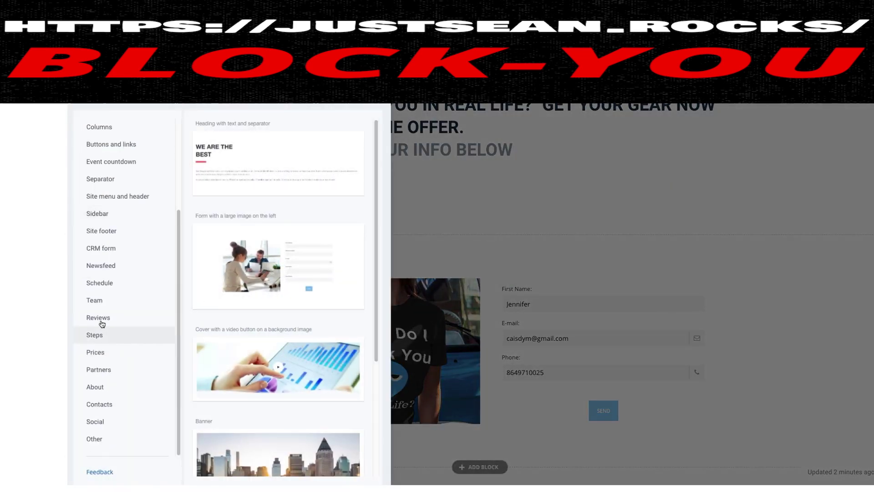
click(98, 250)
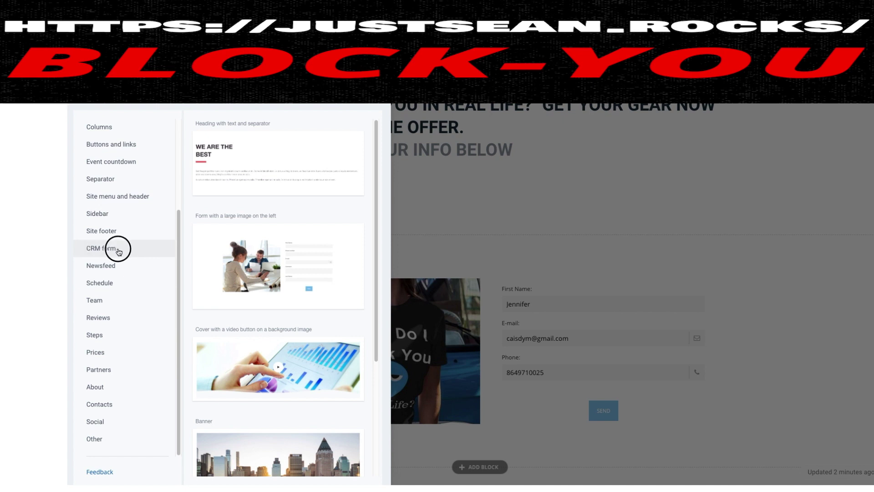
scroll(252, 276, down, 3)
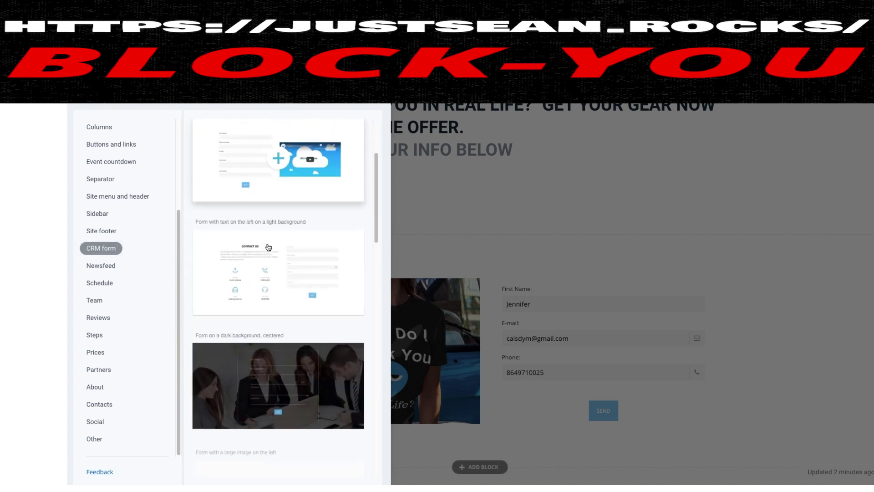
scroll(248, 301, down, 7)
scroll(246, 315, down, 5)
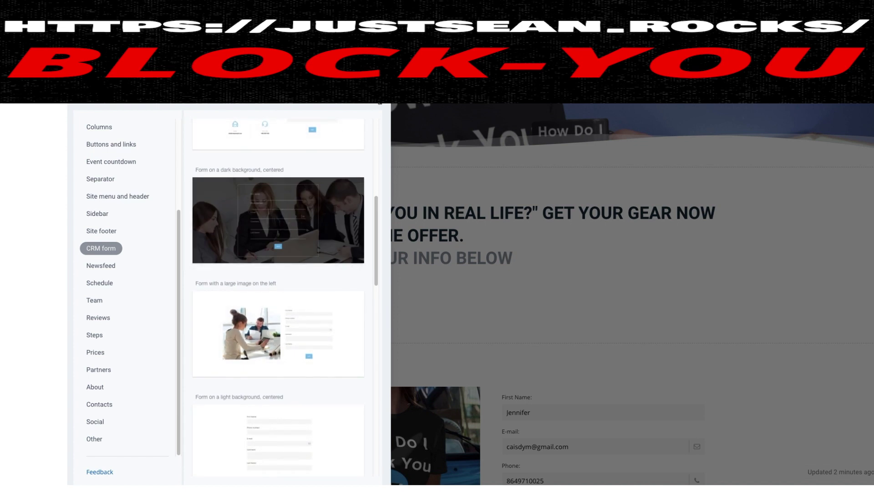
key(Escape)
scroll(85, 259, down, 3)
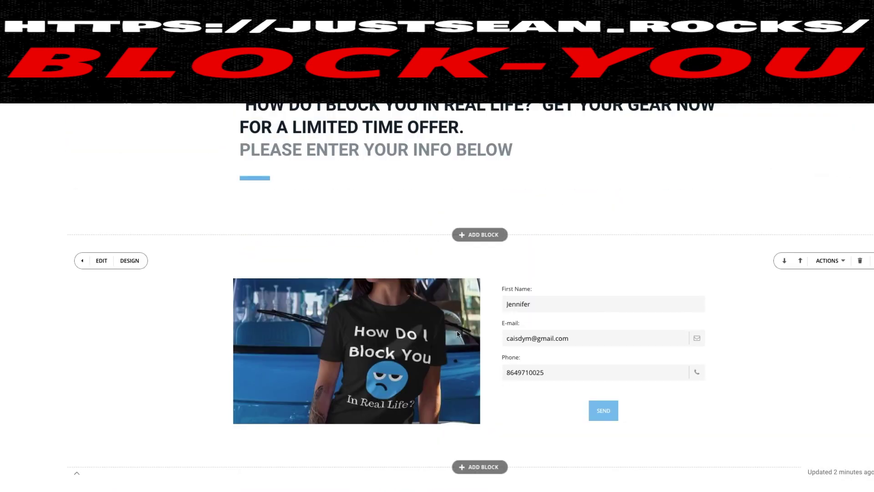
Save the form block settings with the shirt purchase link and view the live page
click(98, 260)
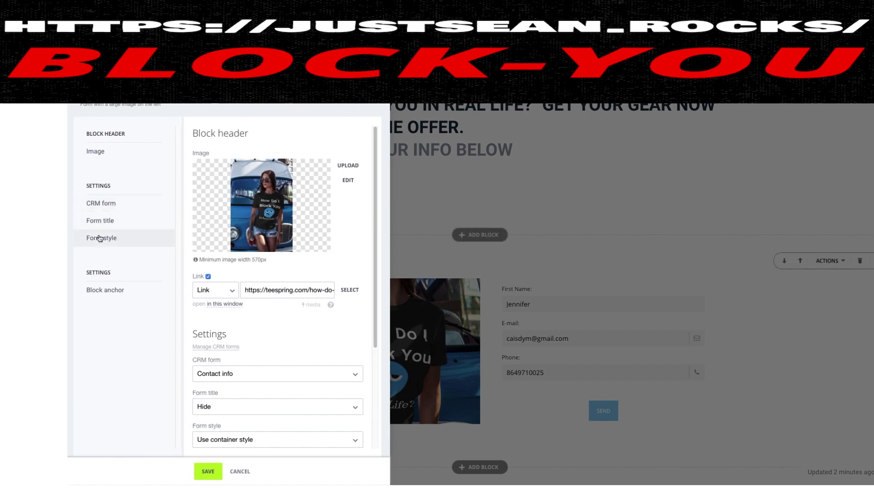
drag(244, 289, 332, 290)
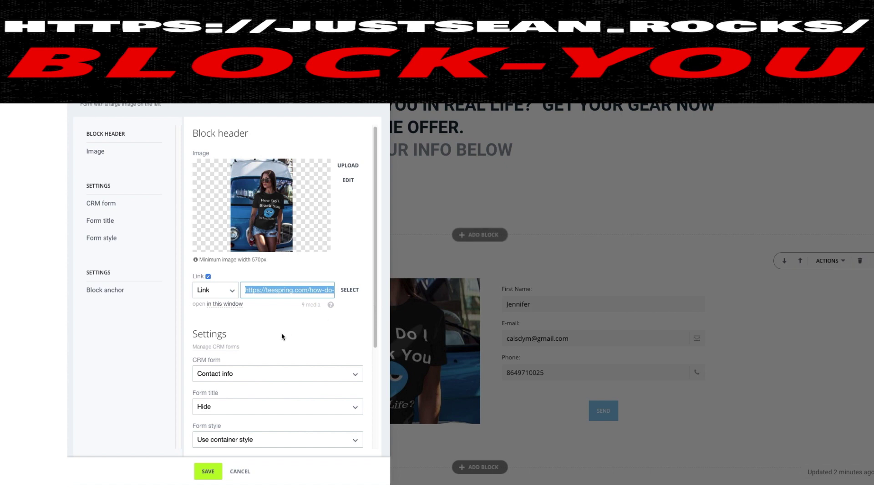
click(209, 471)
scroll(592, 322, up, 3)
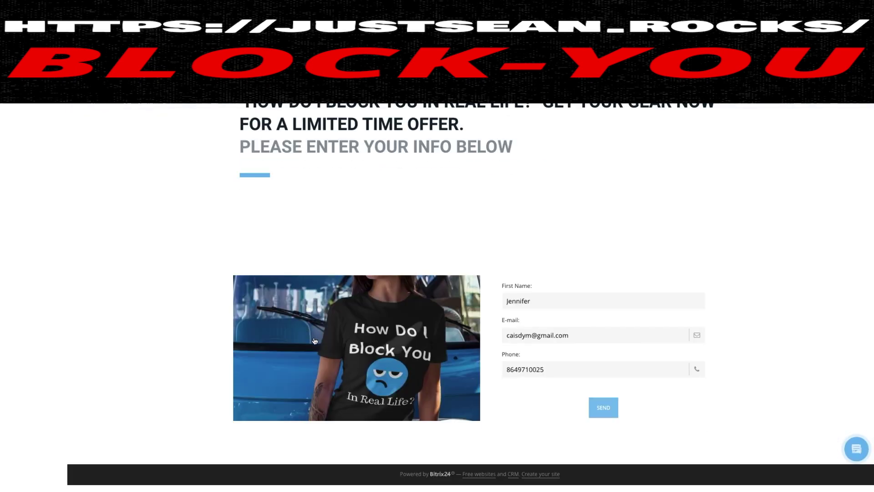
Fill the live contact form from a saved autofill contact and send the test entry
click(549, 297)
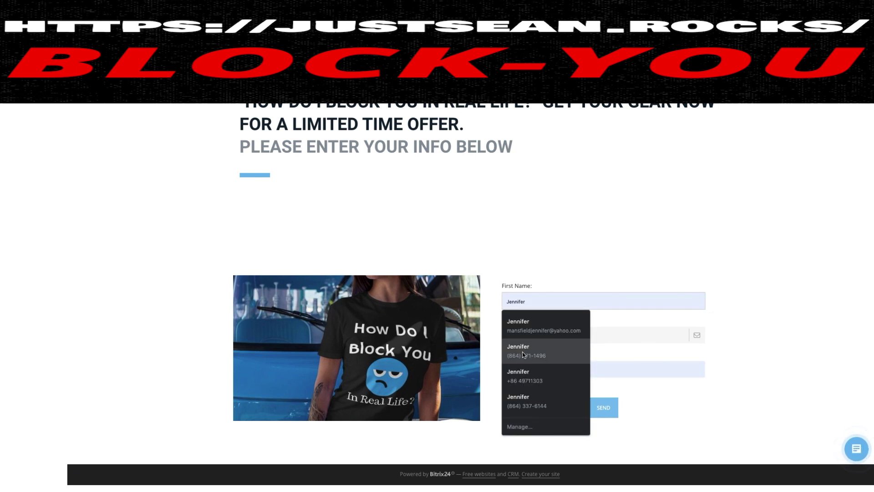
click(523, 354)
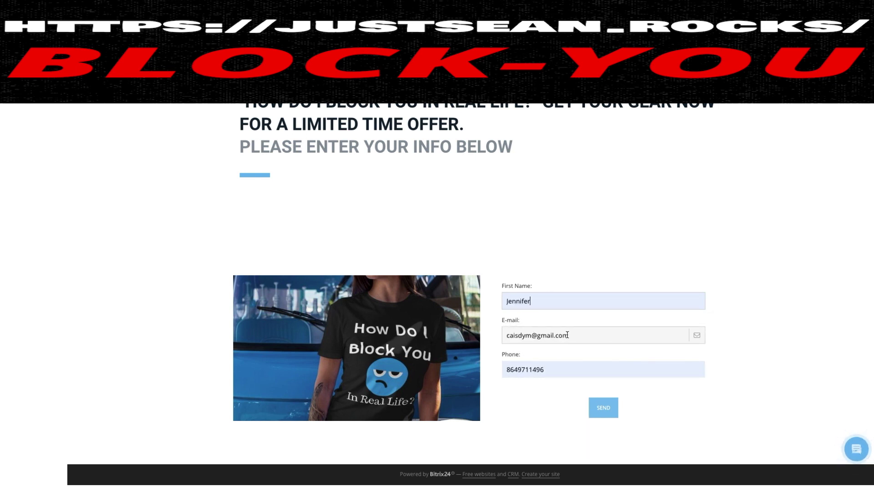
click(600, 411)
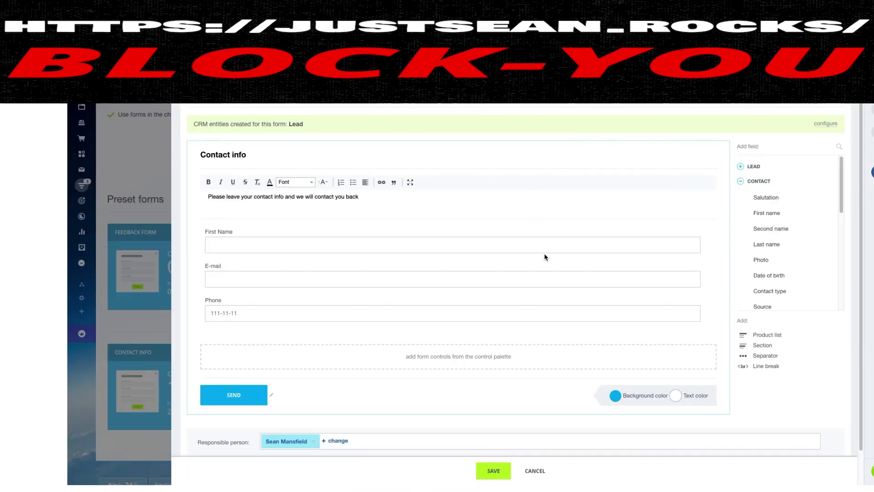
Close the form editor and inspect the newest deal on the CRM Deals kanban
click(142, 133)
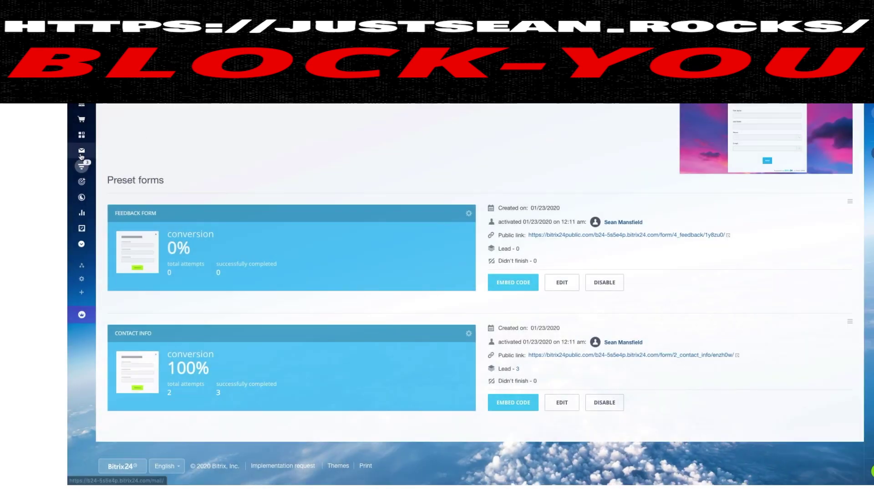
click(86, 171)
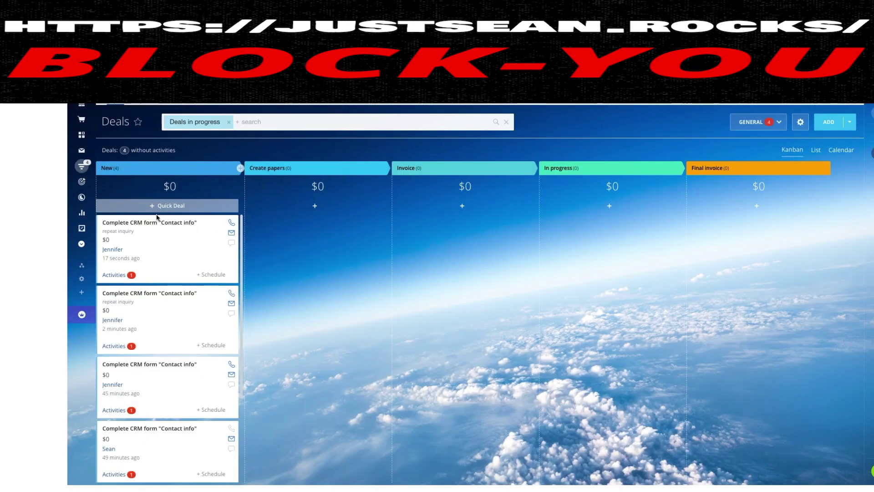
click(117, 252)
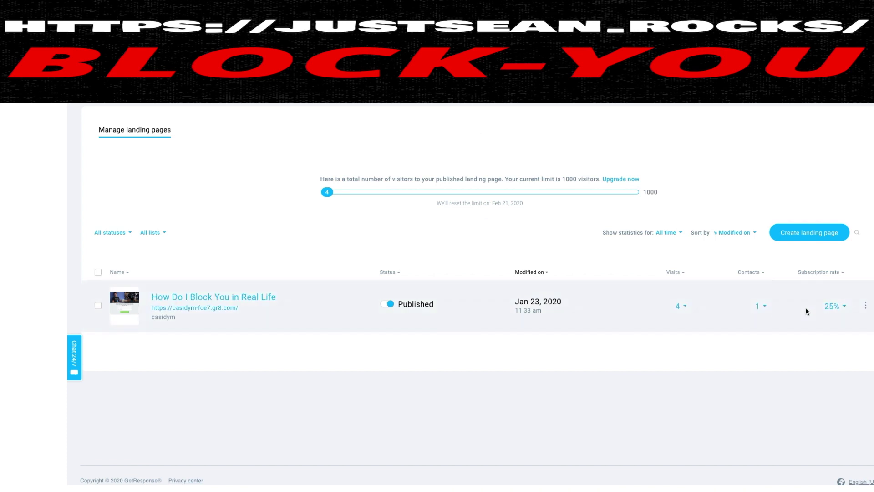
Choose Edit page from the 'How Do I Block You in Real Life' row's actions menu
click(866, 306)
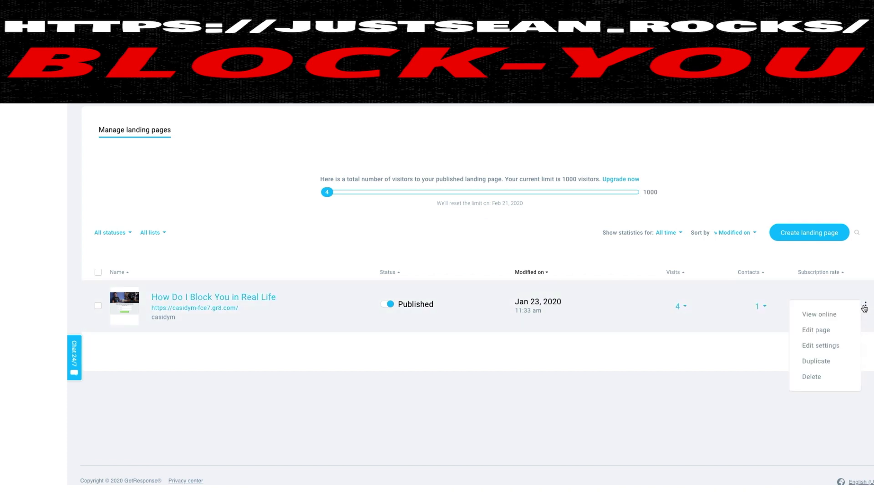
click(815, 327)
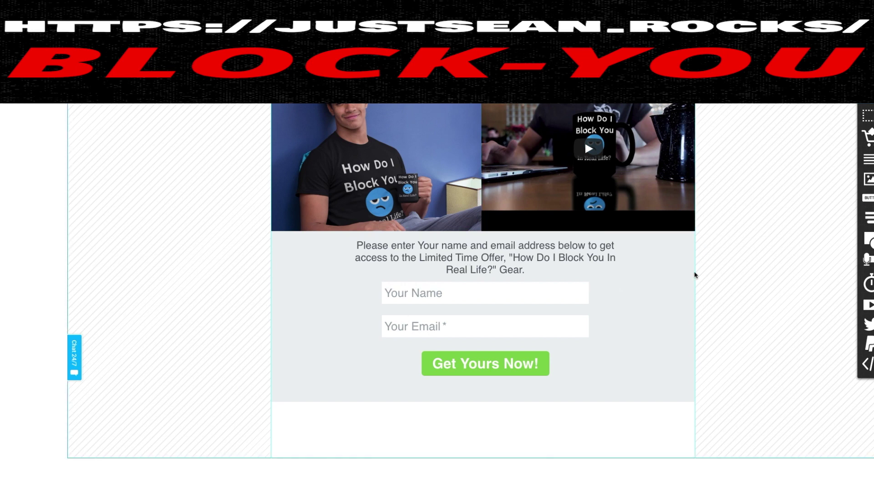
click(463, 293)
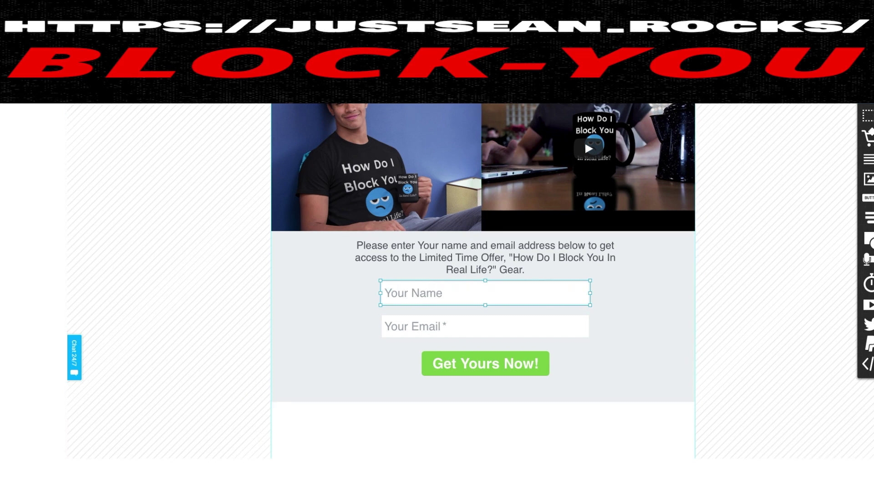
scroll(483, 274, down, 6)
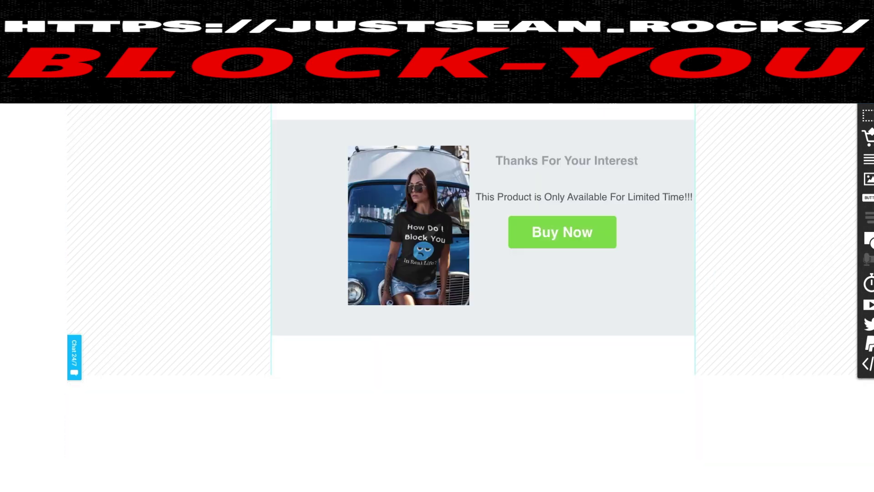
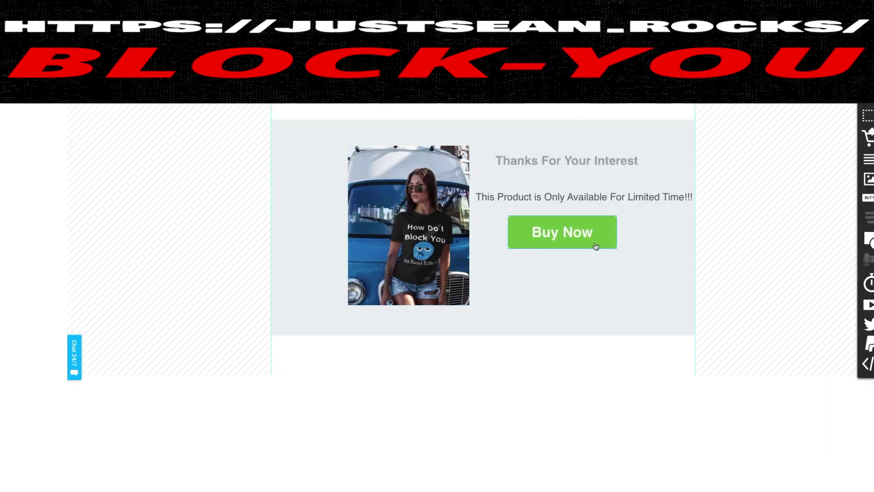
Link the Buy Now button to the shirt's Teespring product page URL
click(536, 229)
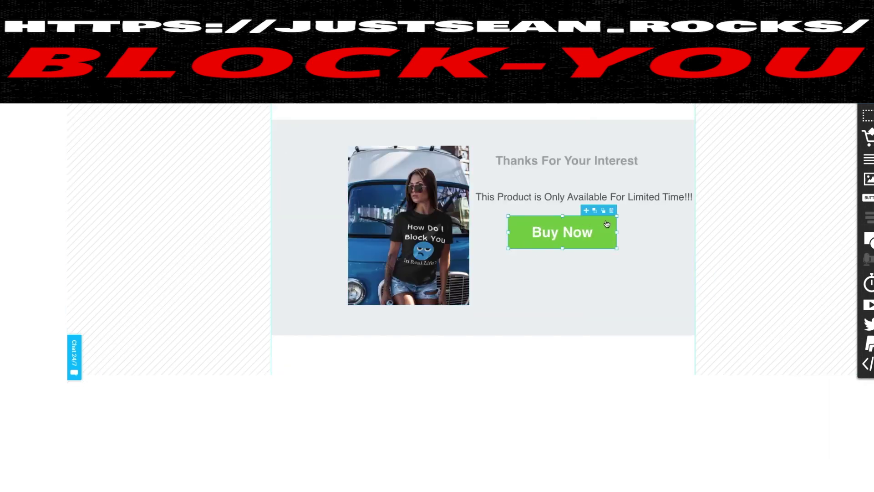
double_click(605, 225)
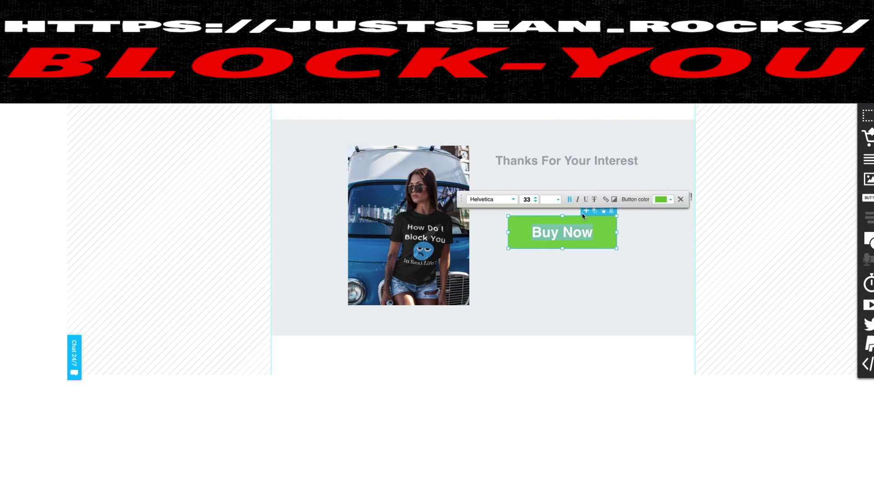
click(605, 199)
drag(532, 145, 650, 156)
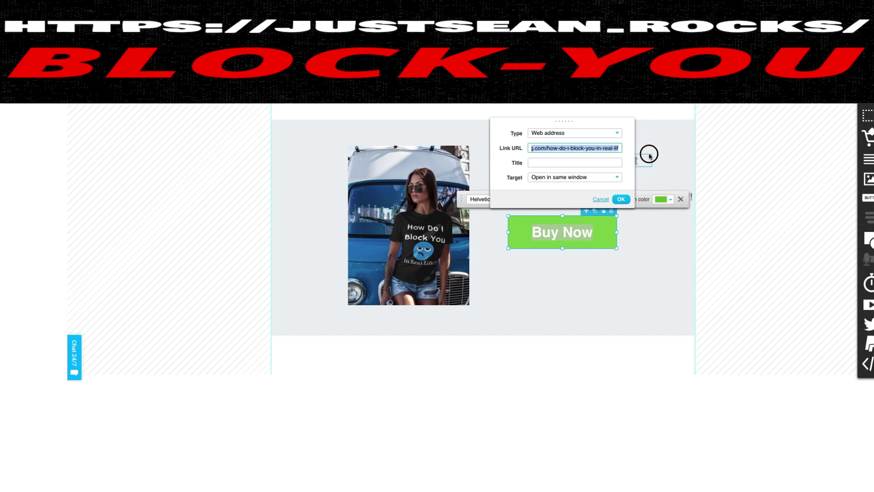
click(724, 154)
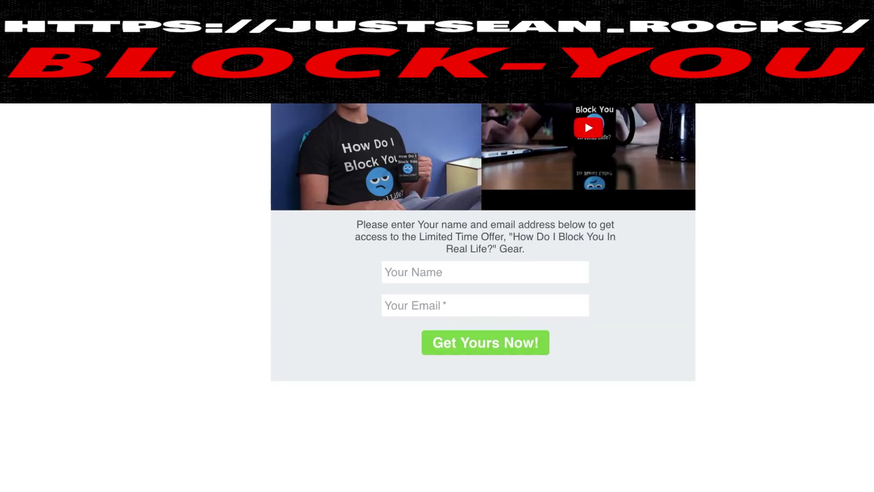
Submit a sample name and test email on the live opt-in form, then follow Buy Now to Teespring
click(486, 271)
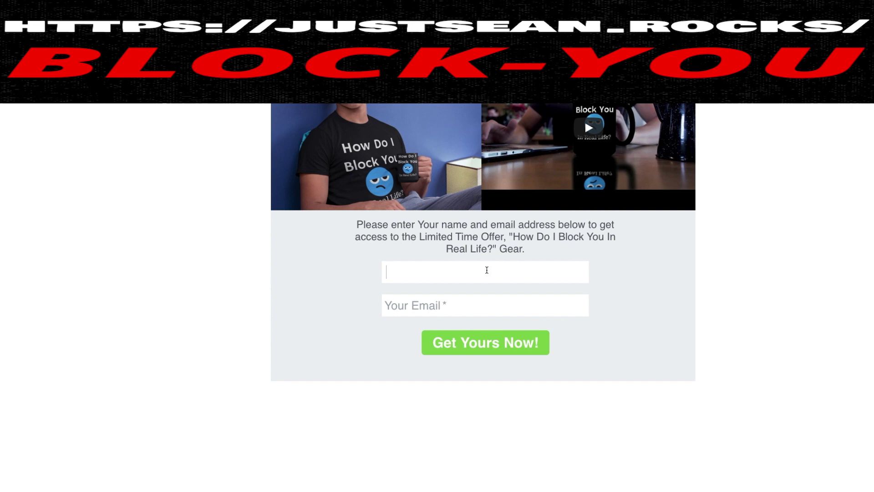
text(hiah)
click(428, 305)
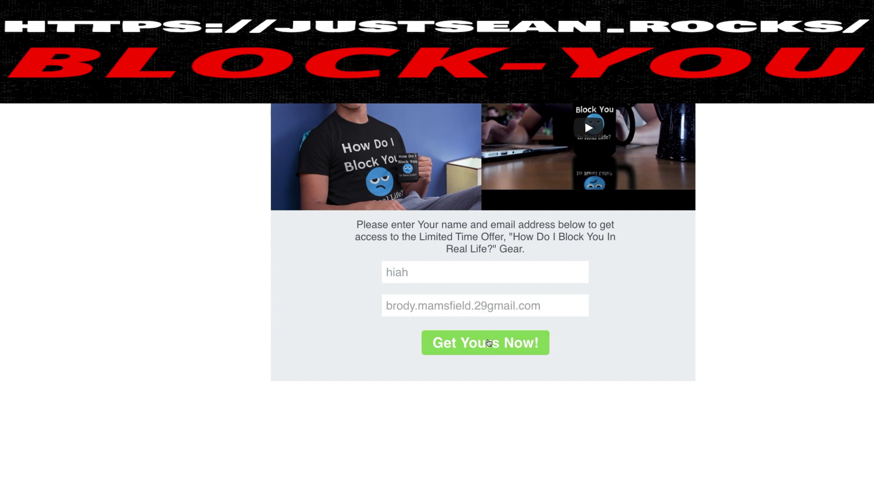
click(488, 342)
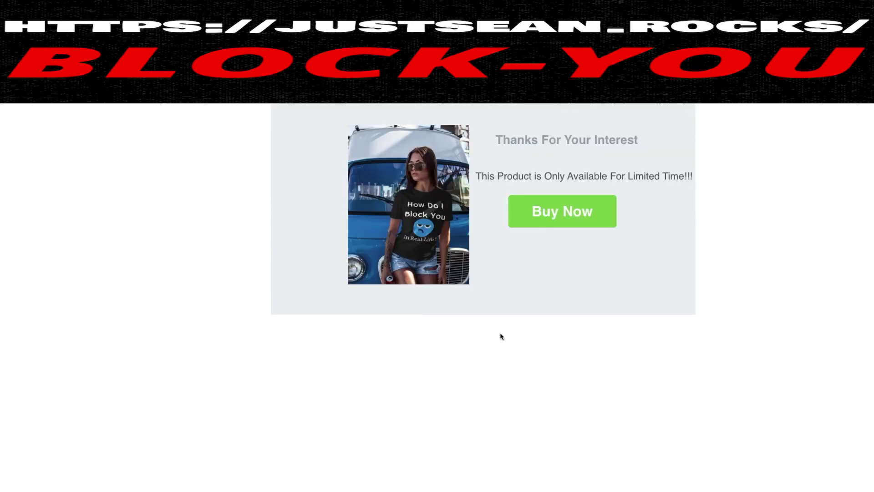
click(551, 220)
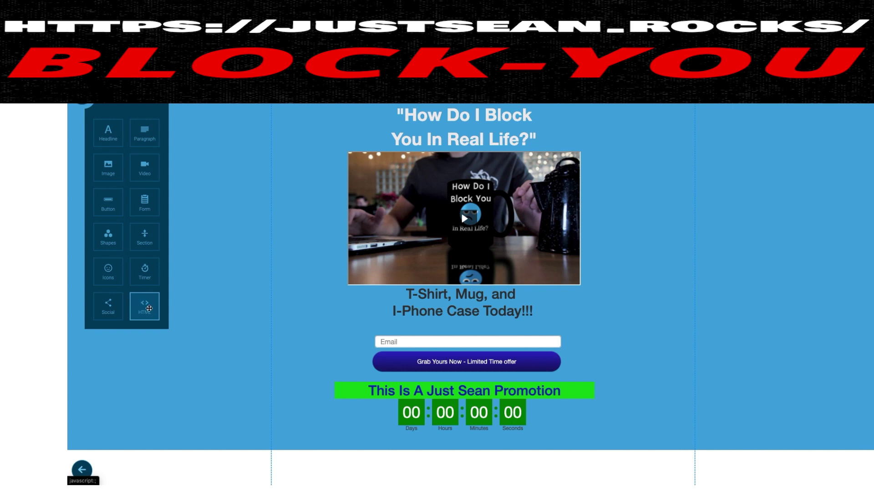
Place an HTML block beside the form, delete it, and close the elements panel
click(146, 307)
drag(146, 307, 279, 309)
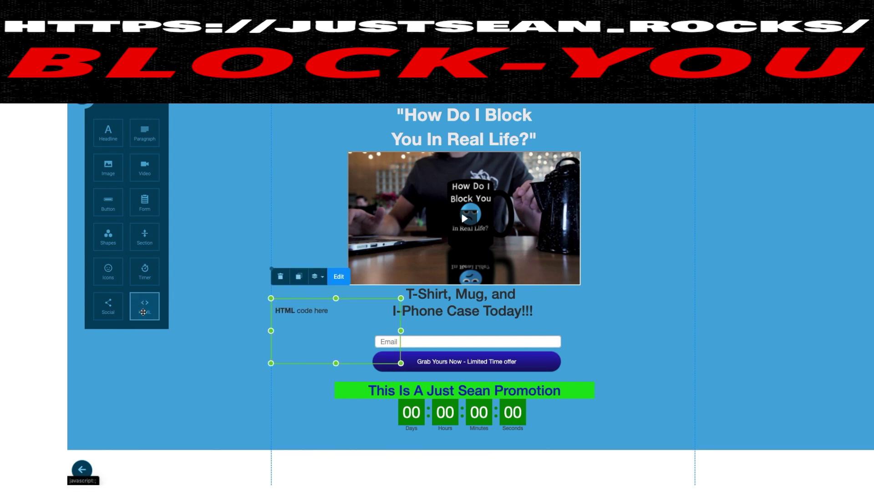
click(281, 277)
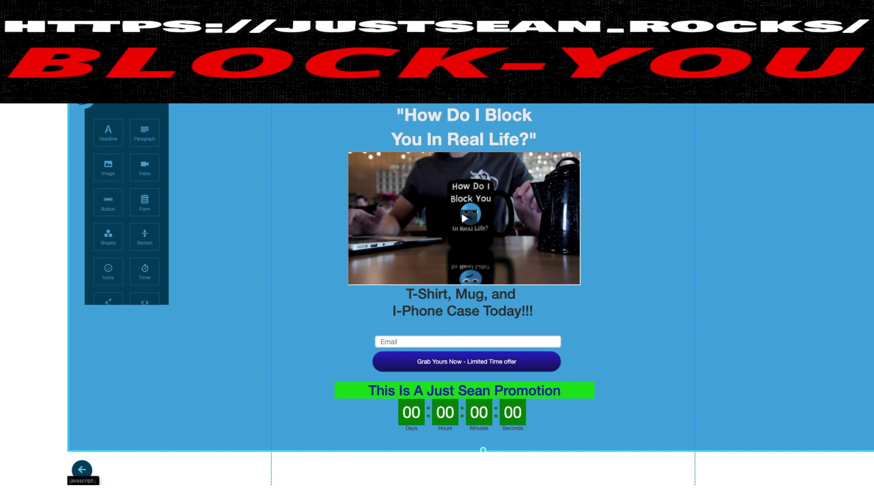
click(471, 108)
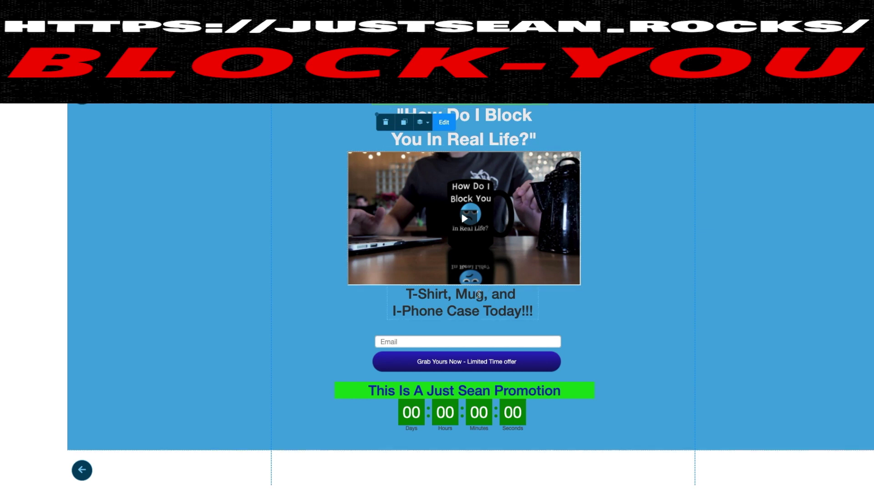
Review the form's Save Leads integration and autoresponder, then open its Thank You For Your Interest popup
click(467, 341)
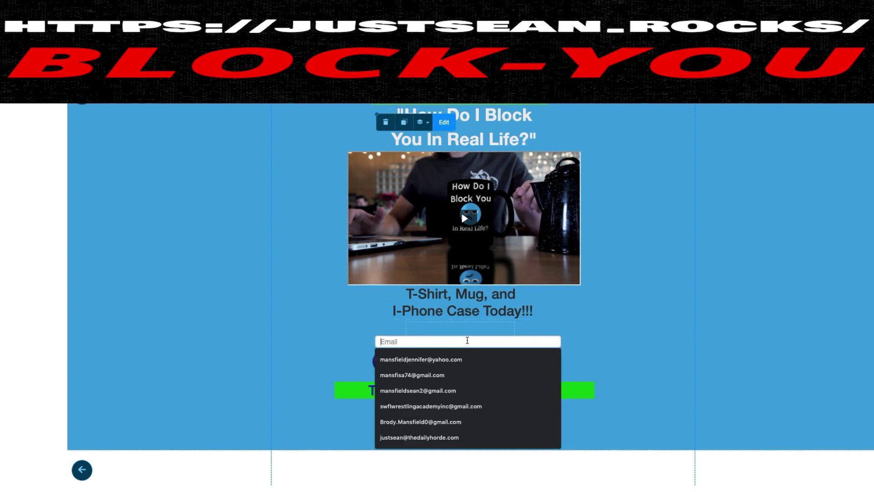
click(609, 352)
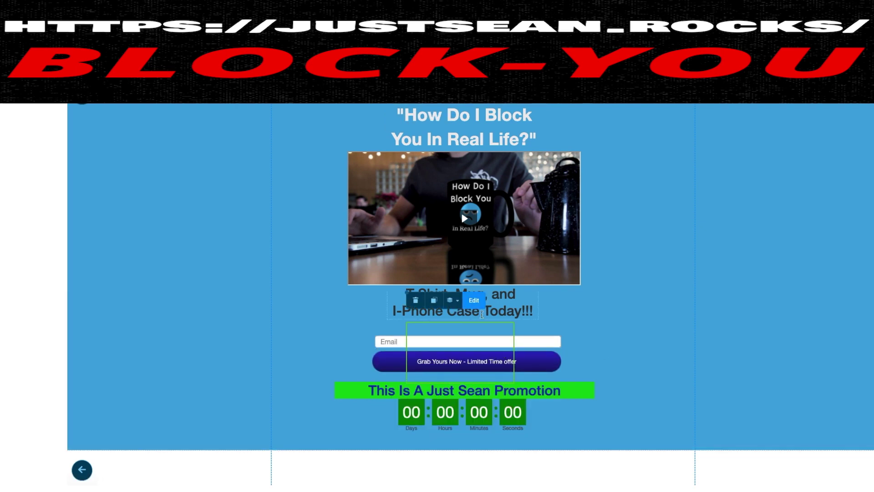
click(475, 301)
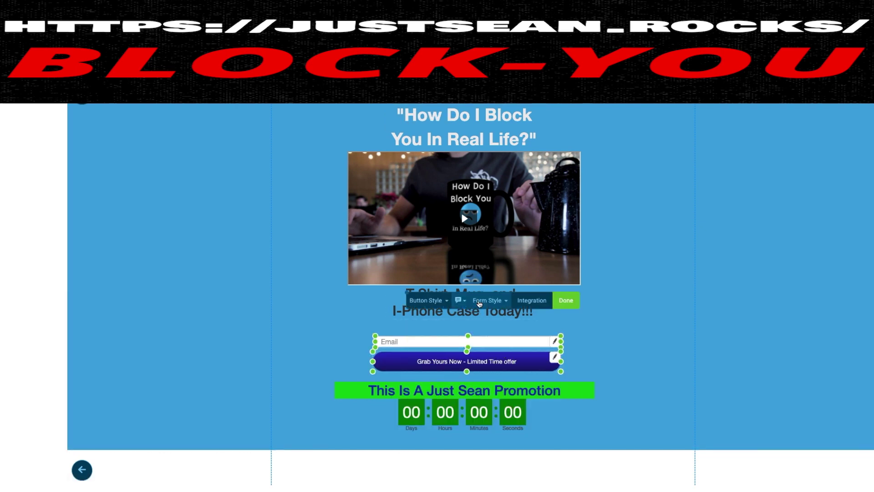
click(525, 302)
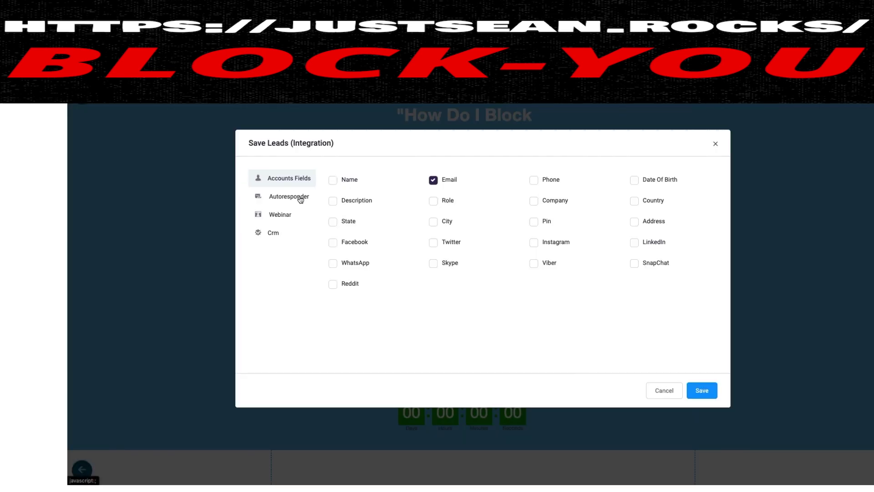
click(301, 197)
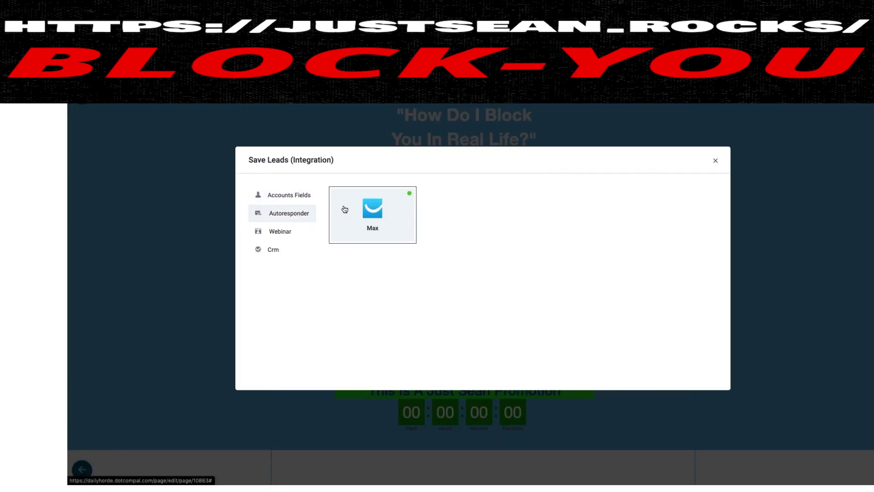
click(716, 160)
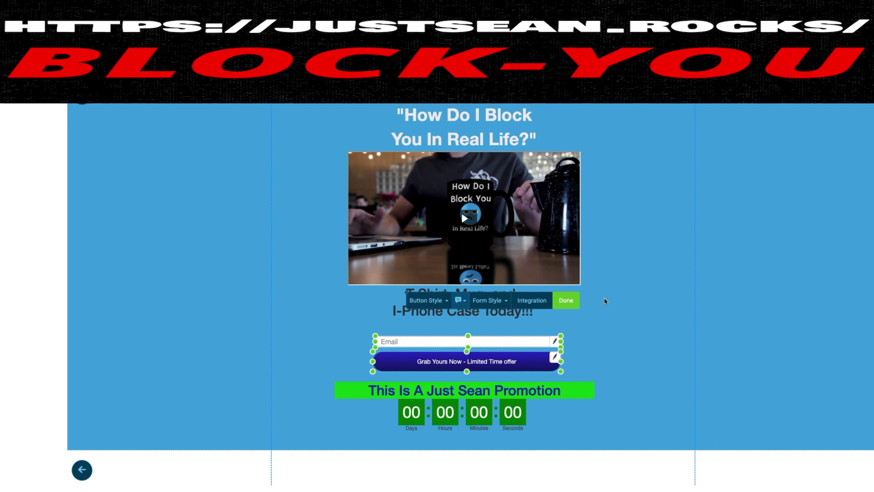
click(469, 304)
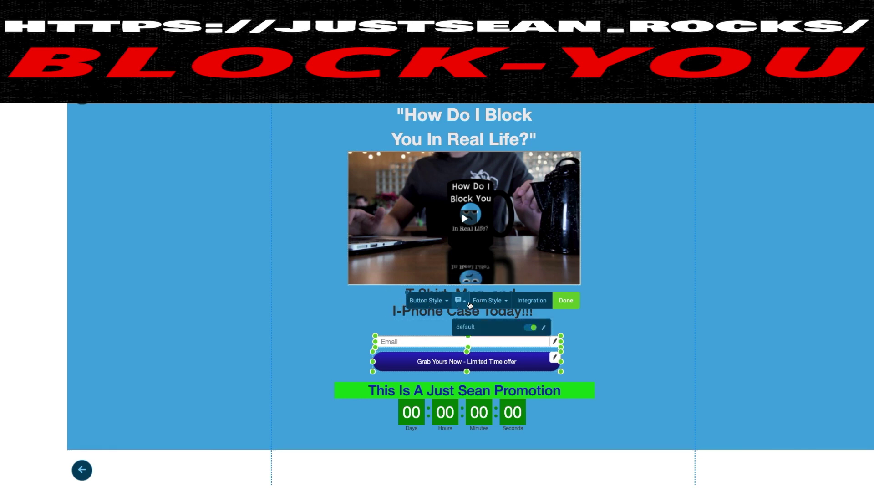
click(545, 328)
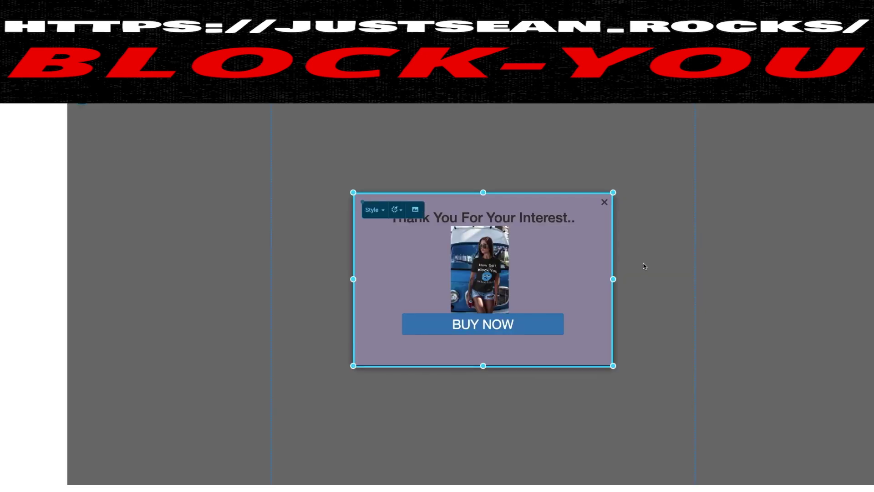
Verify the thank-you popup's BUY NOW button links to the Teespring product page
click(502, 326)
click(468, 292)
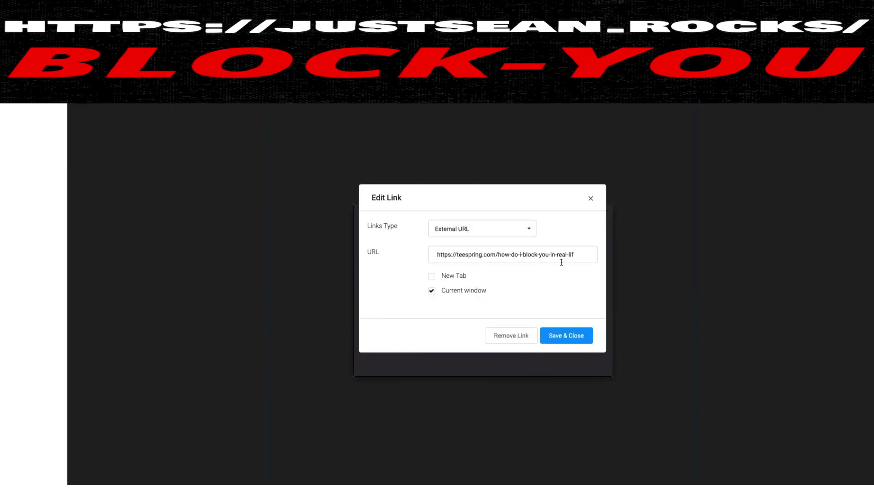
click(690, 168)
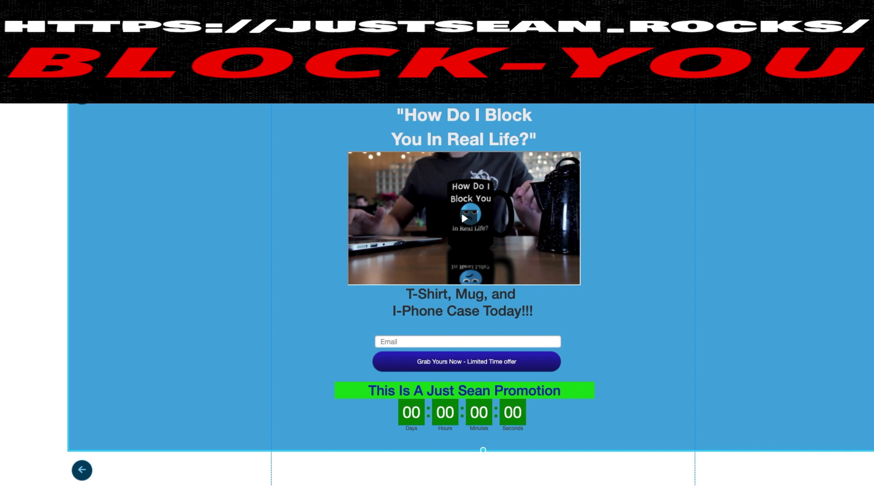
Toggle the elements panel, then use Save & Next to reach Publish & Activate
click(82, 100)
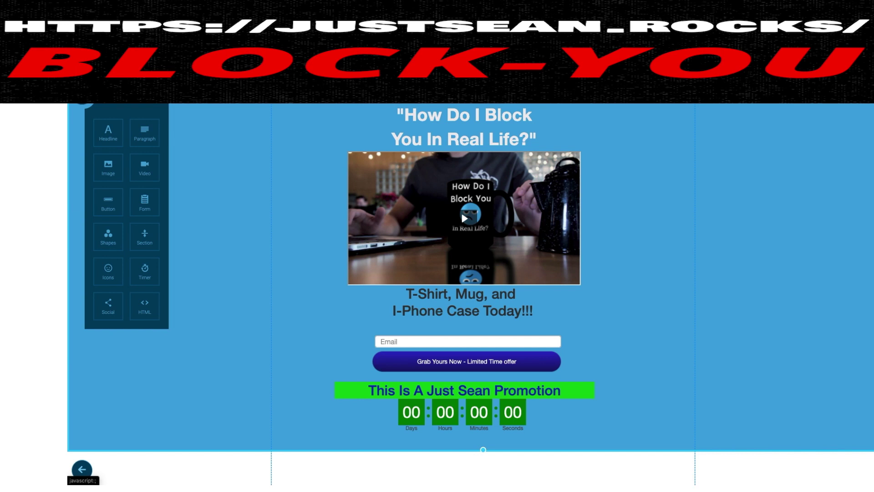
click(82, 97)
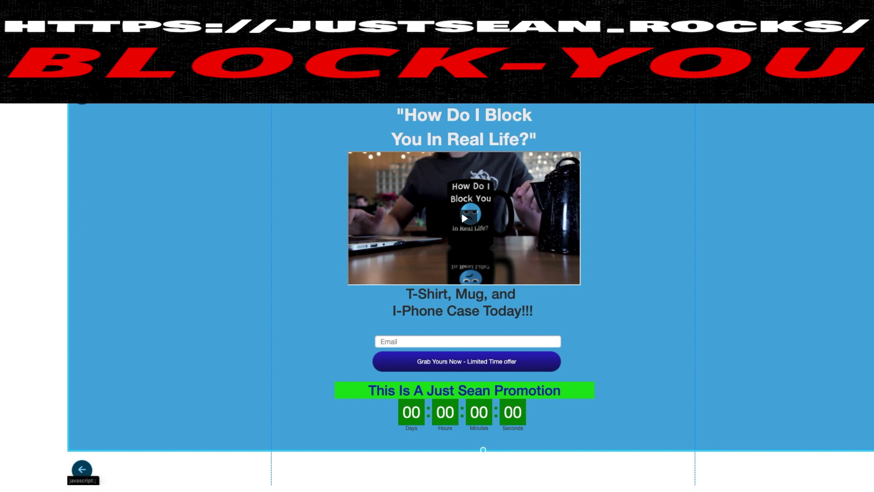
click(82, 469)
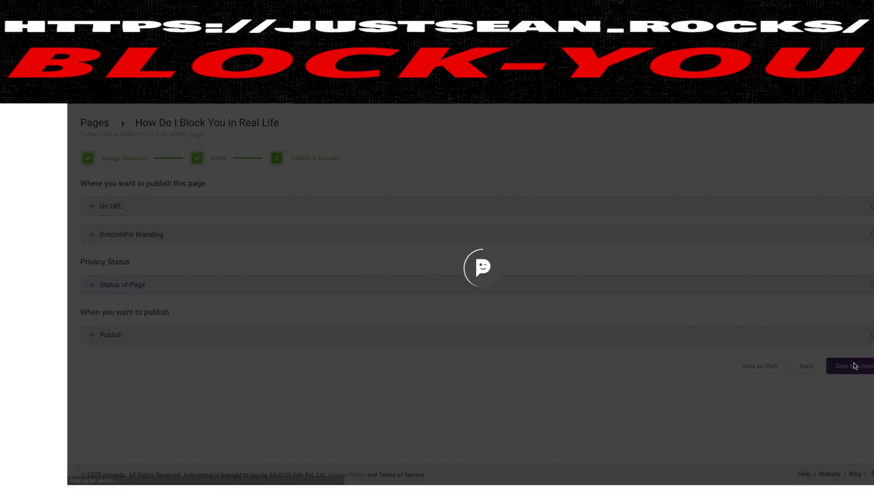